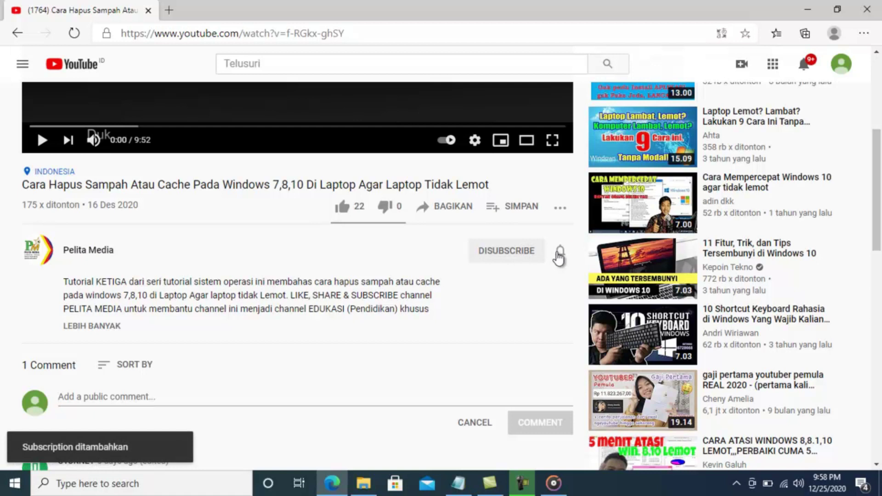
- Turn on all notifications for the Pelita Media channel and like the video on clearing cache in Windows
left_click(559, 254)
left_click(582, 280)
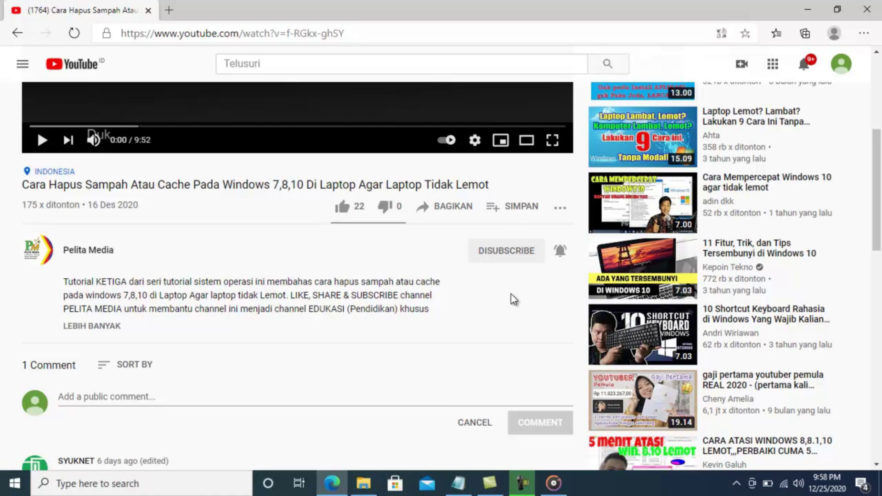
left_click(343, 210)
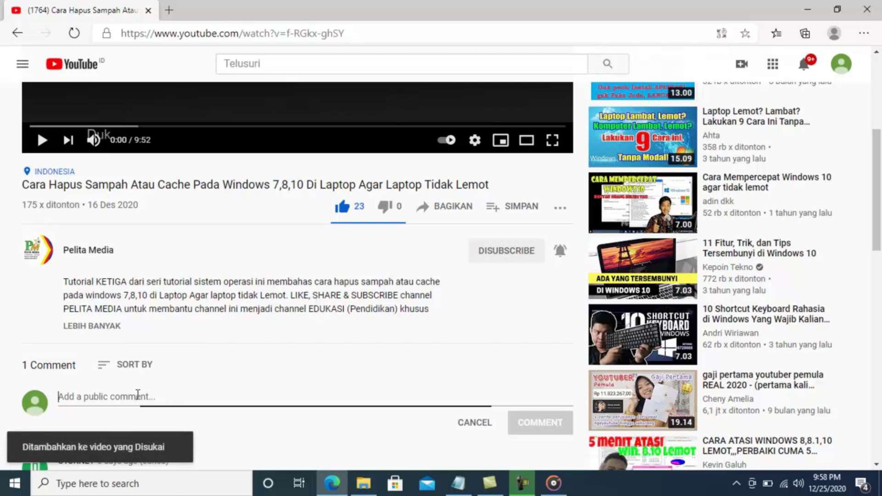
- Write the public comment "mantap pak lanjutkan" under the video and copy the video's share link
type("mantap")
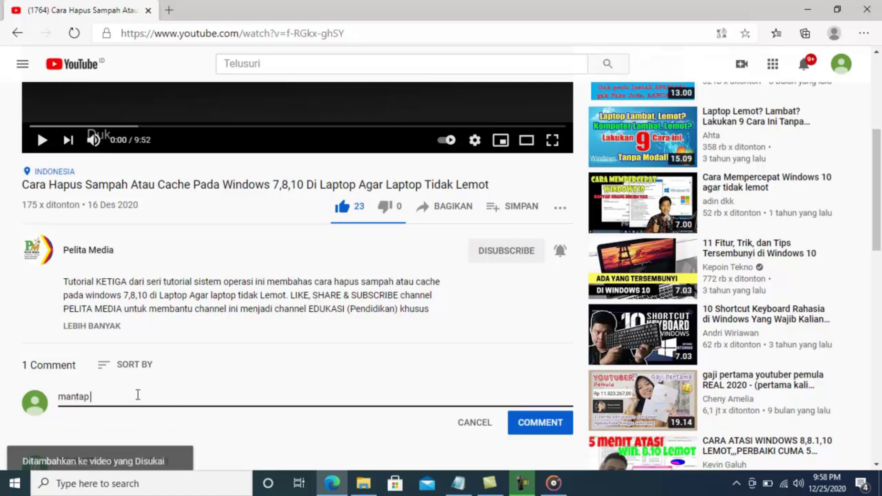
type(" pak lanjutkan")
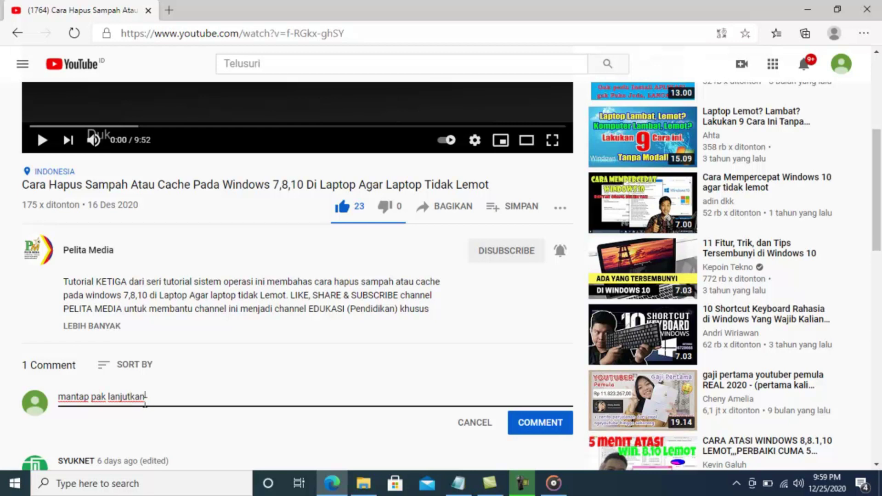
left_click(453, 212)
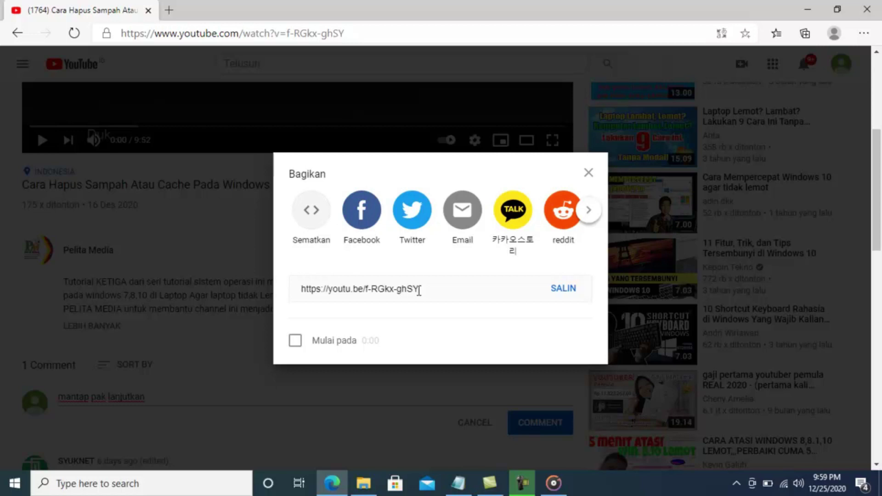
left_click(557, 290)
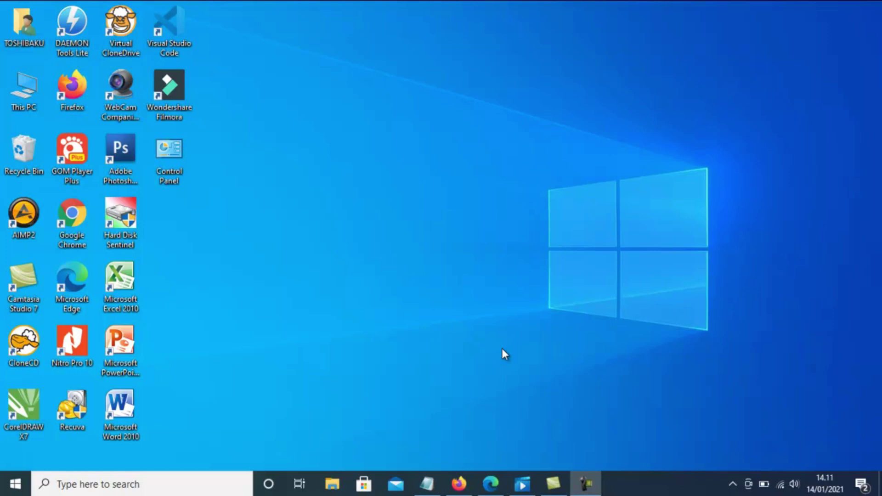
- Quick-format the GSP1RMCULFRER_EN_DVD (E:) drive as NTFS with the preset options, and open the drive in File Explorer
left_click(333, 482)
scroll(242, 335, "down", 2)
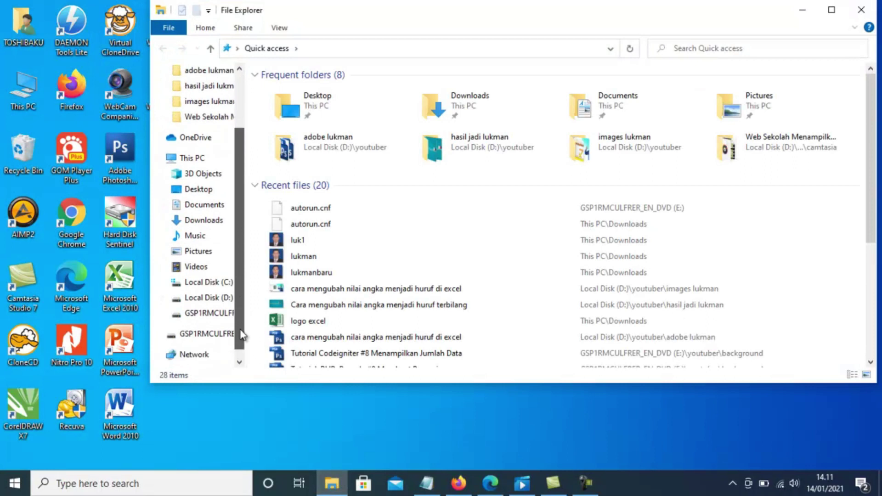
left_click(198, 158)
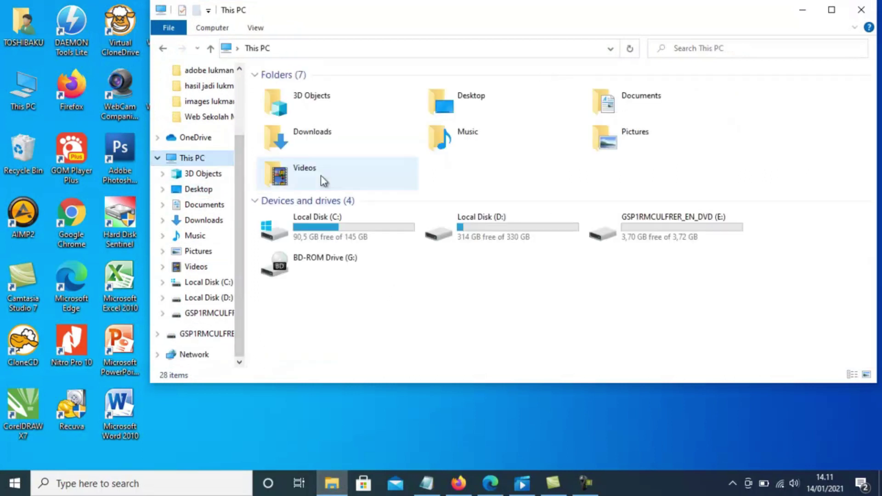
left_click(650, 230)
right_click(649, 230)
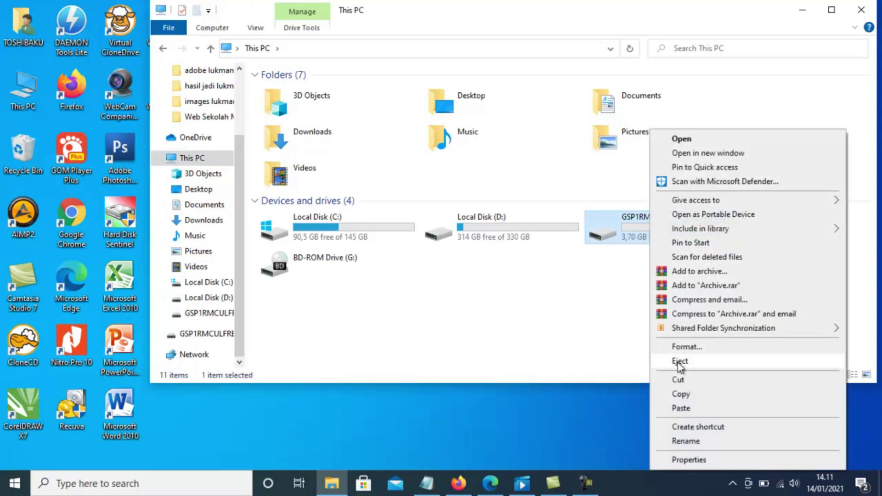
left_click(687, 348)
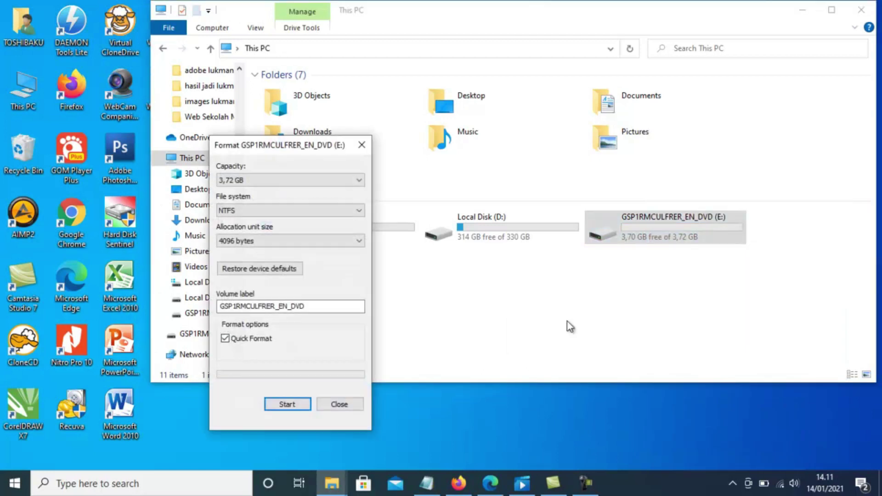
left_click(286, 405)
left_click(469, 240)
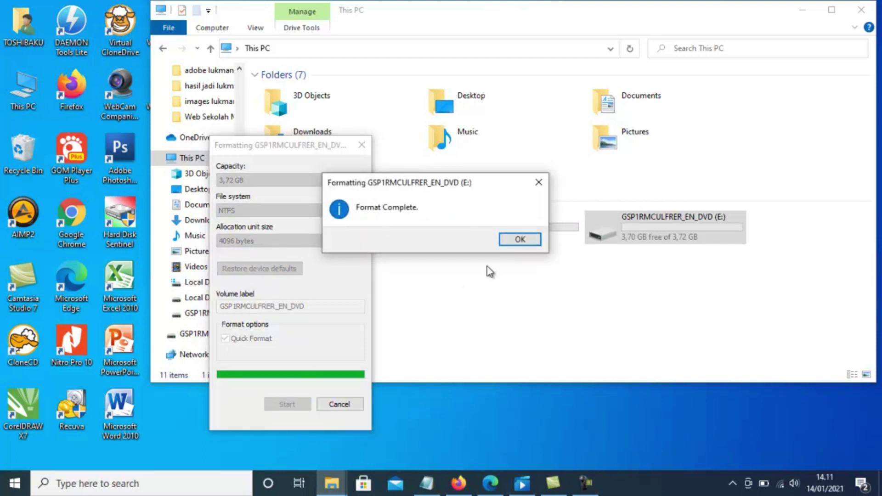
left_click(521, 242)
left_click(330, 407)
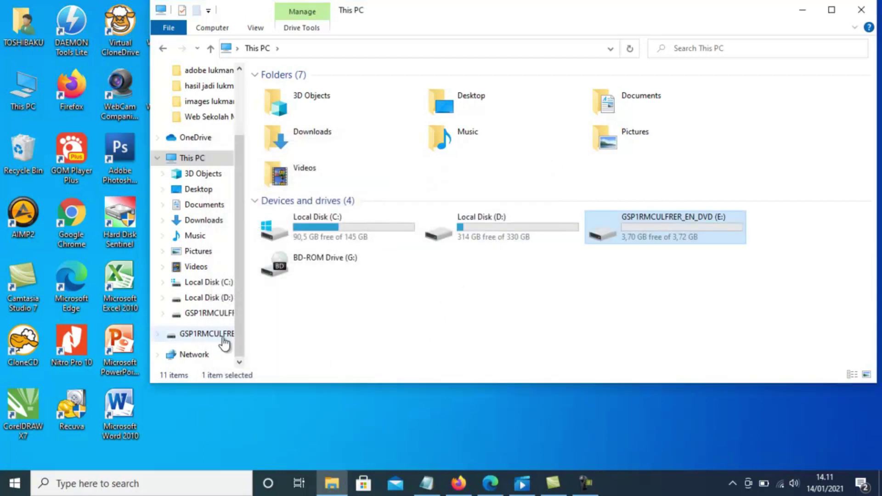
left_click(215, 314)
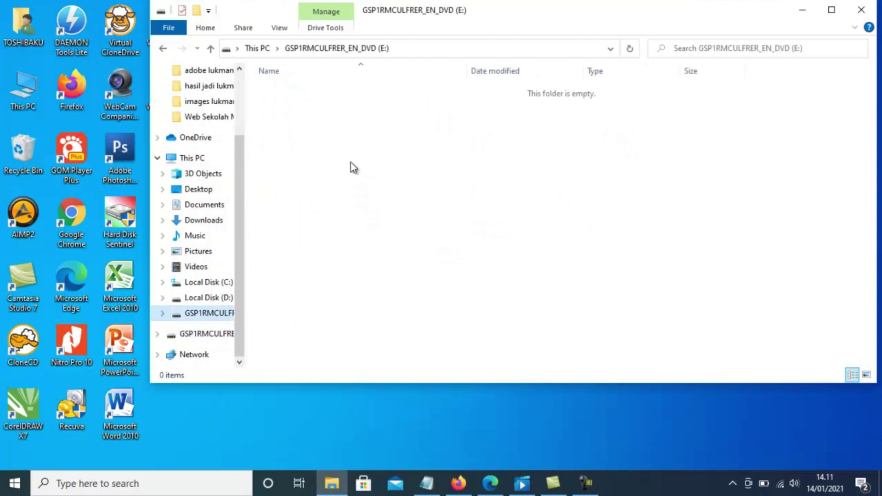
- Launch Paint and open the lukman JPEG picture from the Downloads folder
left_click(107, 481)
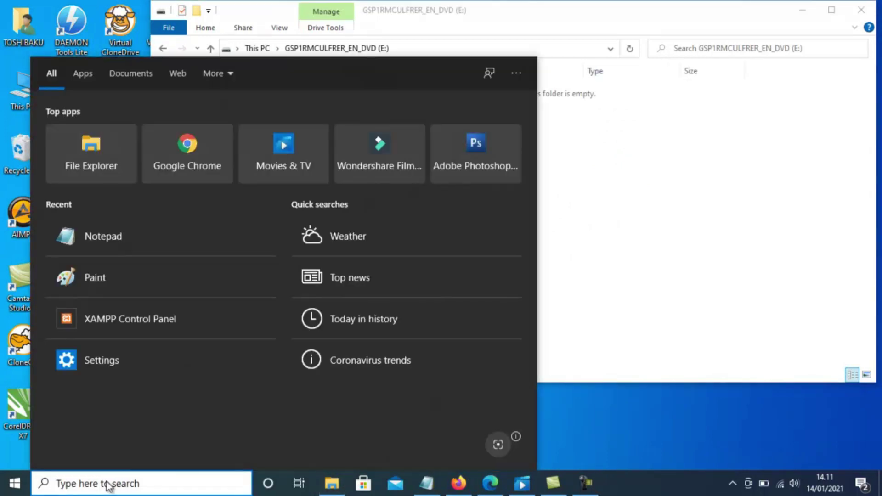
type("paint")
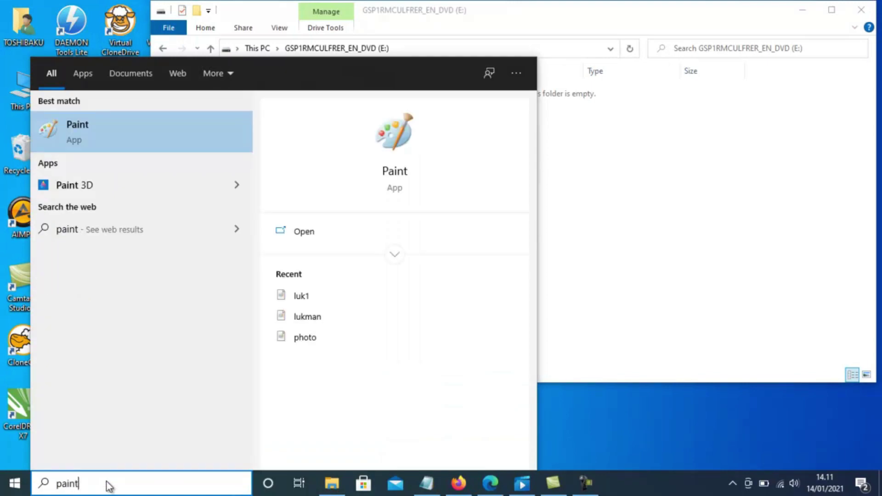
left_click(90, 139)
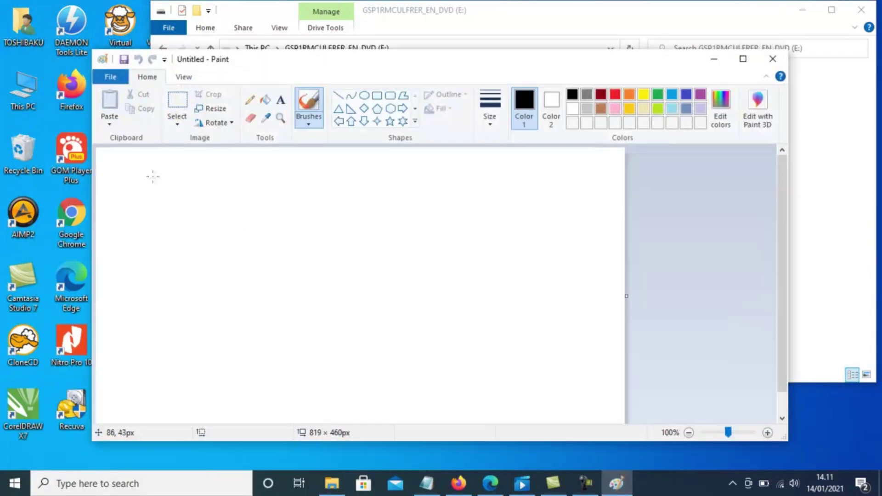
left_click(110, 76)
left_click(117, 131)
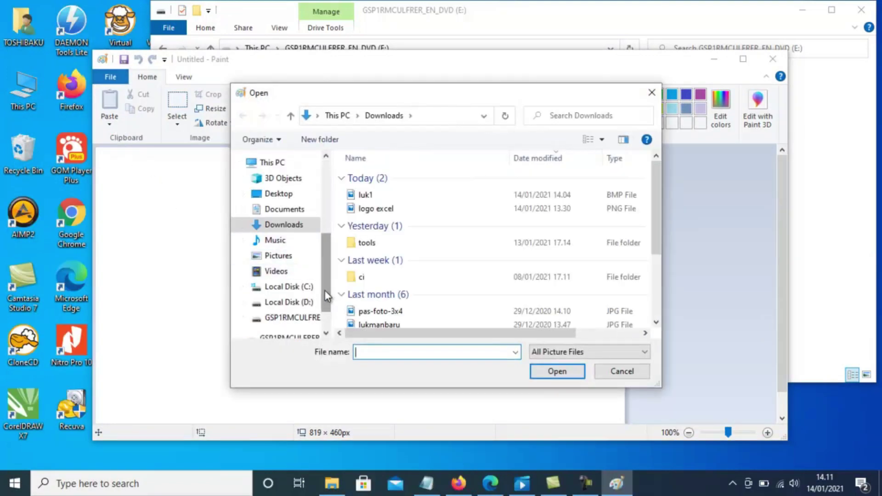
left_click(297, 232)
left_click(363, 195)
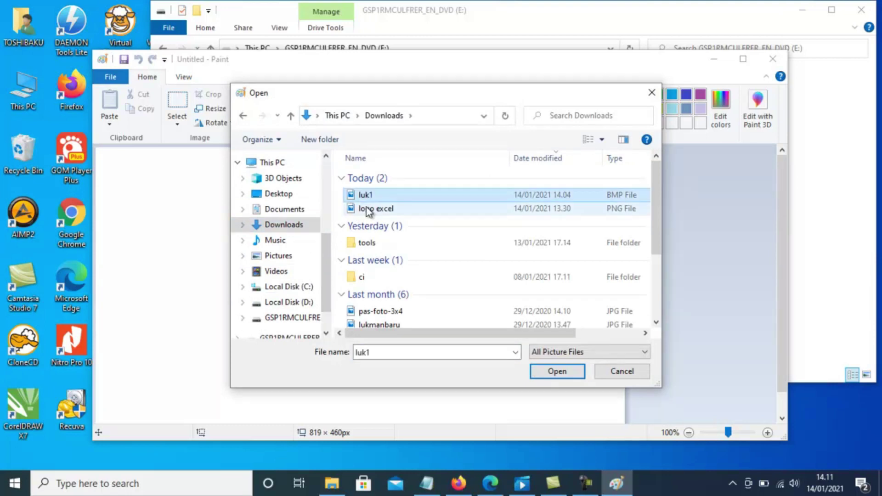
scroll(386, 257, "down", 2)
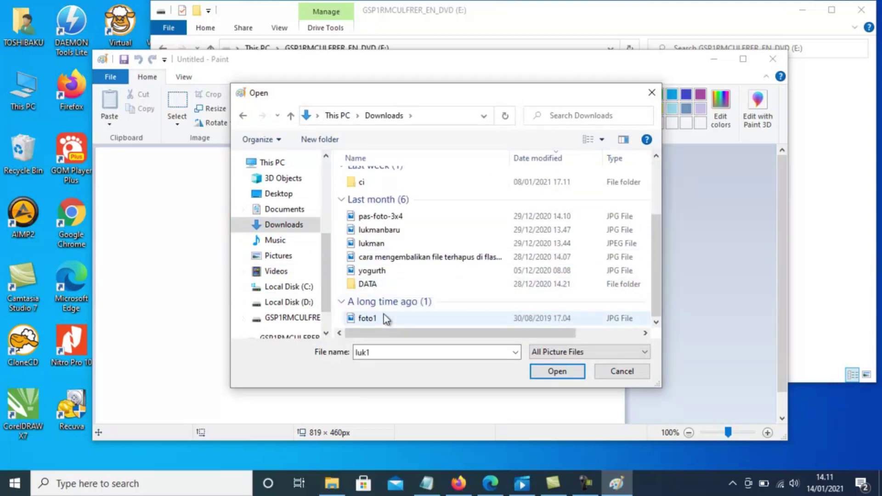
double_click(390, 244)
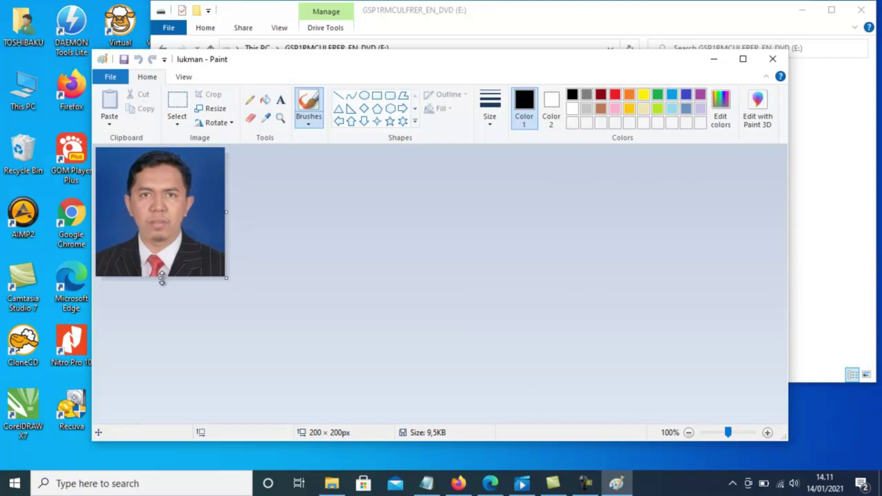
- Save the photo as the 24-bit bitmap luk1.bmp in Downloads, replacing the existing file, and close Paint
left_click(111, 77)
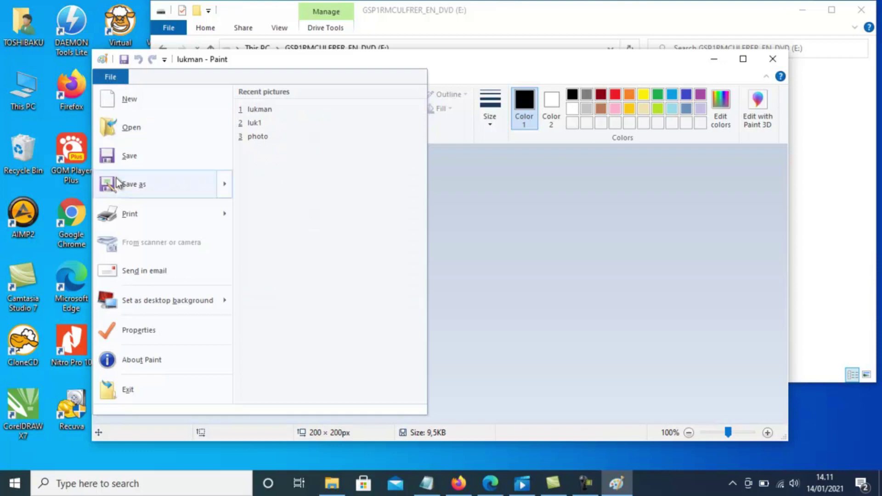
left_click(138, 186)
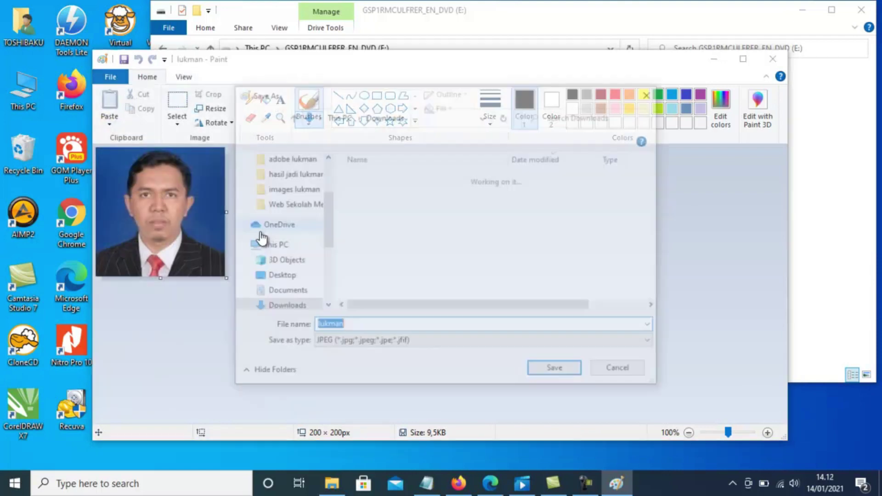
left_click(360, 343)
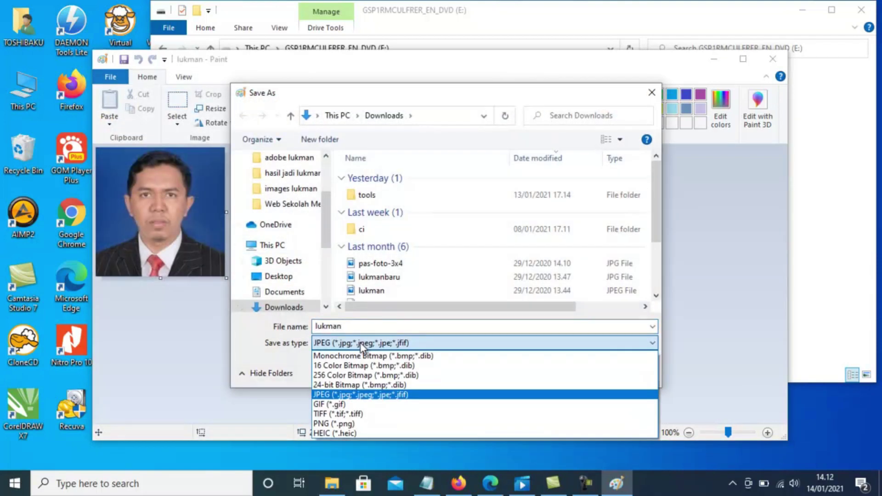
left_click(341, 385)
left_click(280, 328)
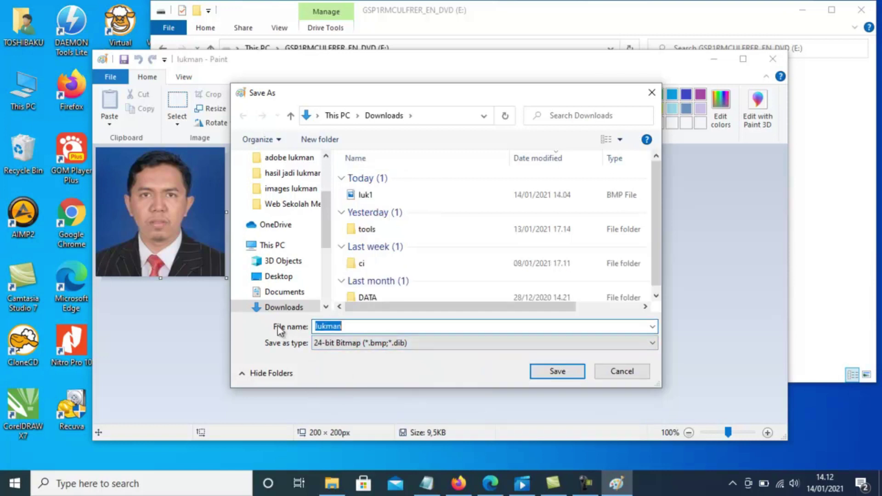
type("luk")
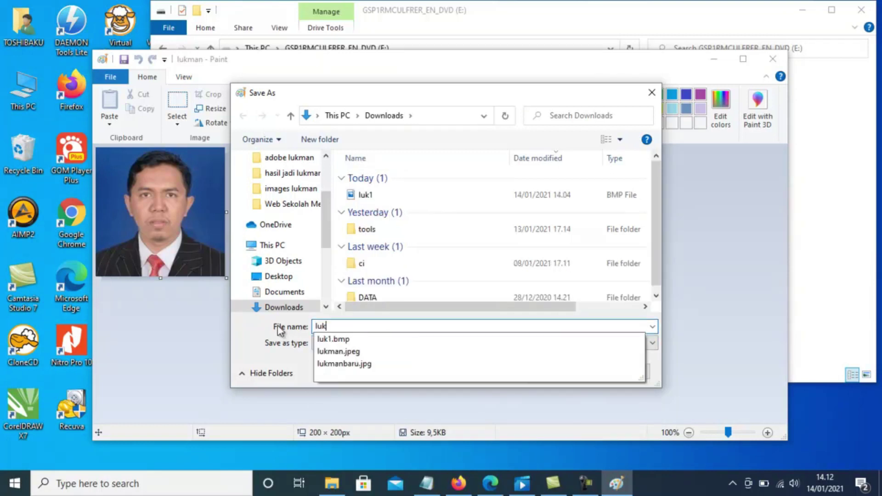
type("1")
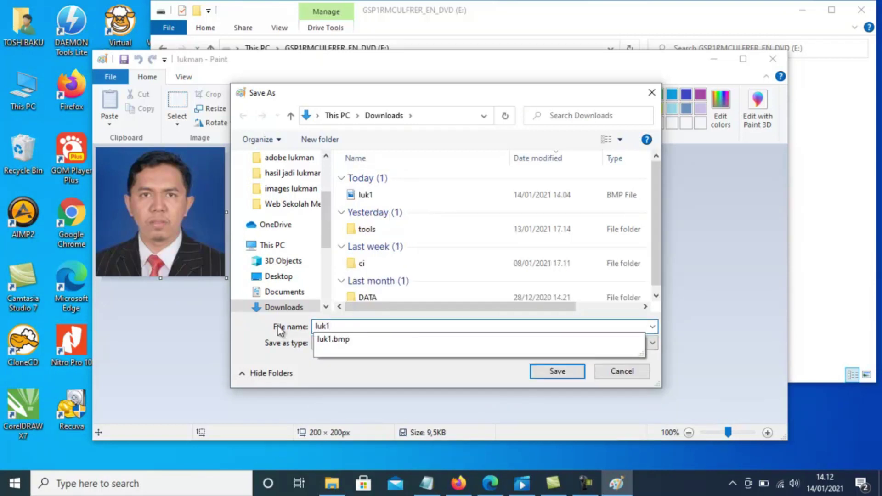
left_click(351, 341)
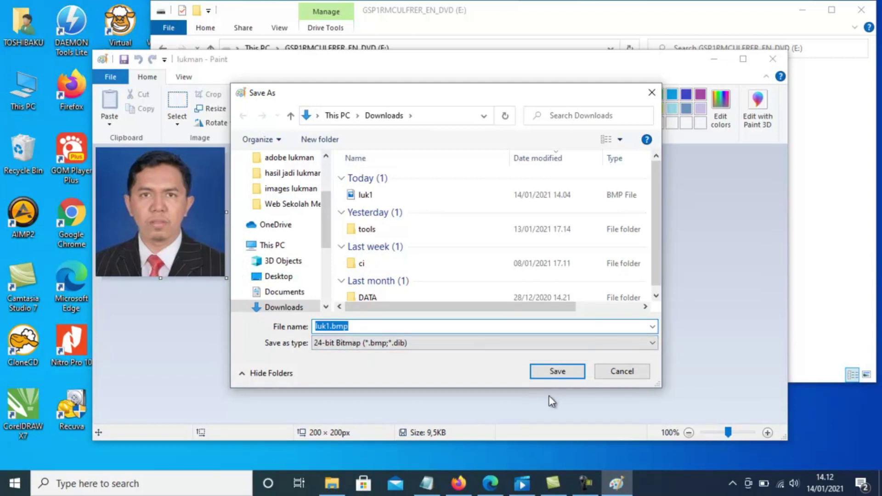
left_click(556, 377)
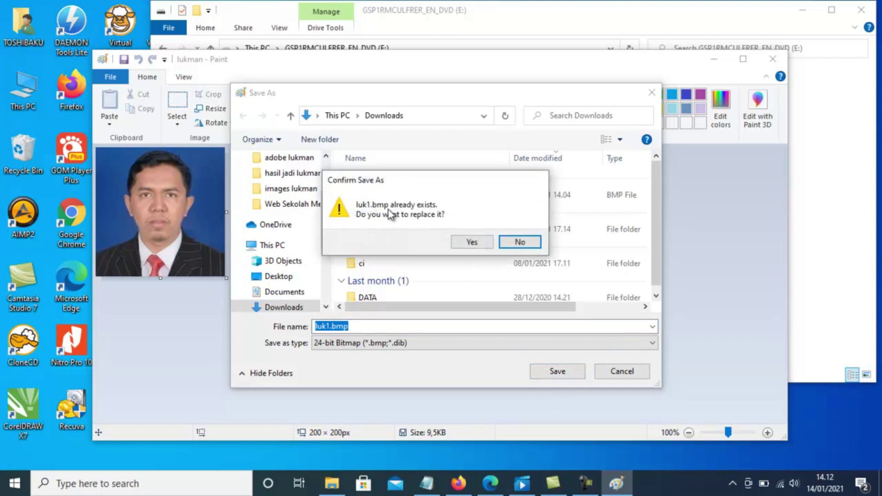
left_click(478, 242)
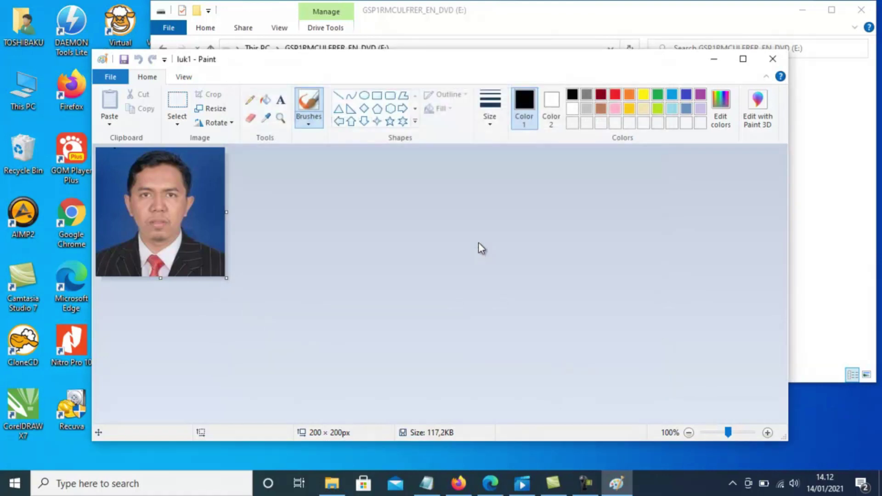
left_click(768, 65)
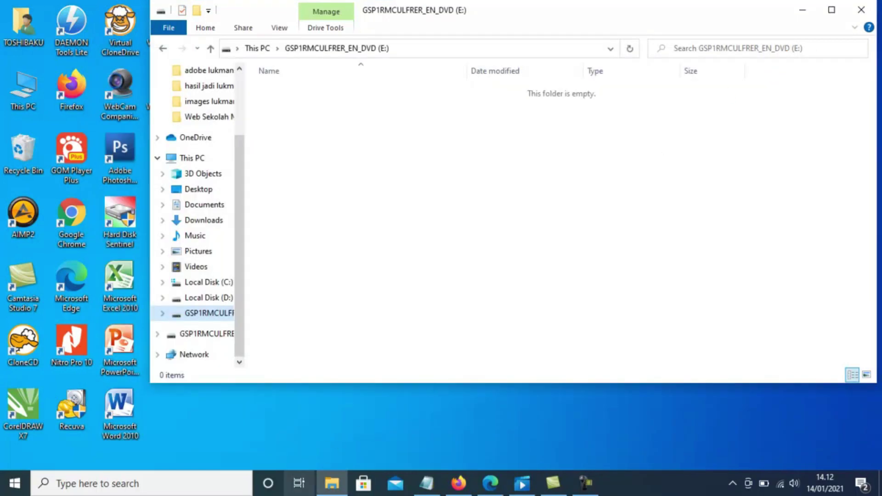
- Launch Notepad and write the line "[autorun]" followed by "icon=luk1.bmp" in the new document
left_click(103, 487)
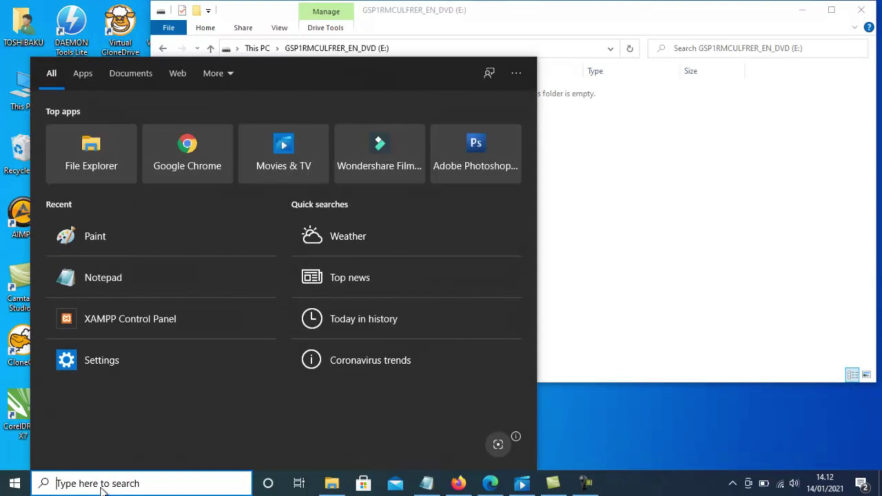
type("notepad")
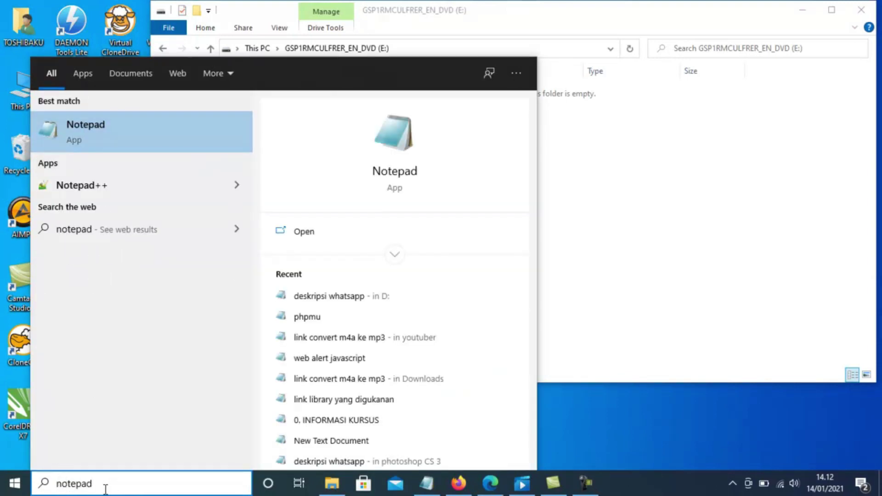
left_click(83, 129)
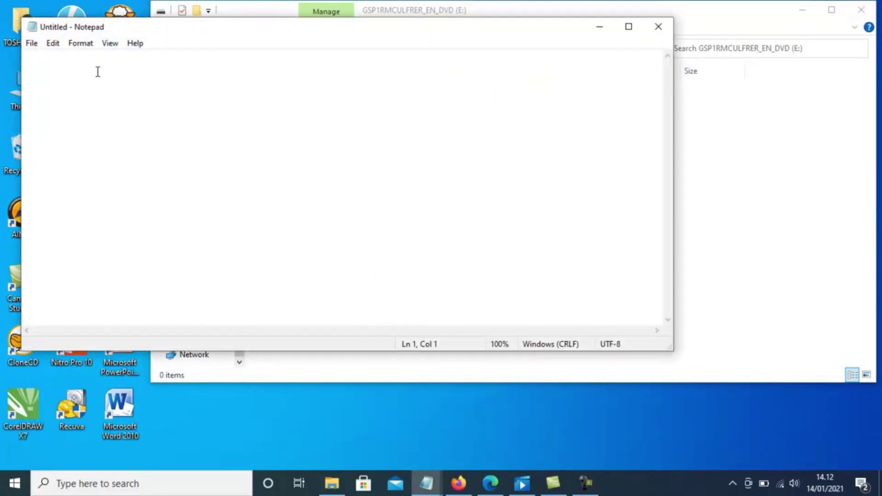
type("[autorun]")
key("Return")
type("icon=luk1.bmp")
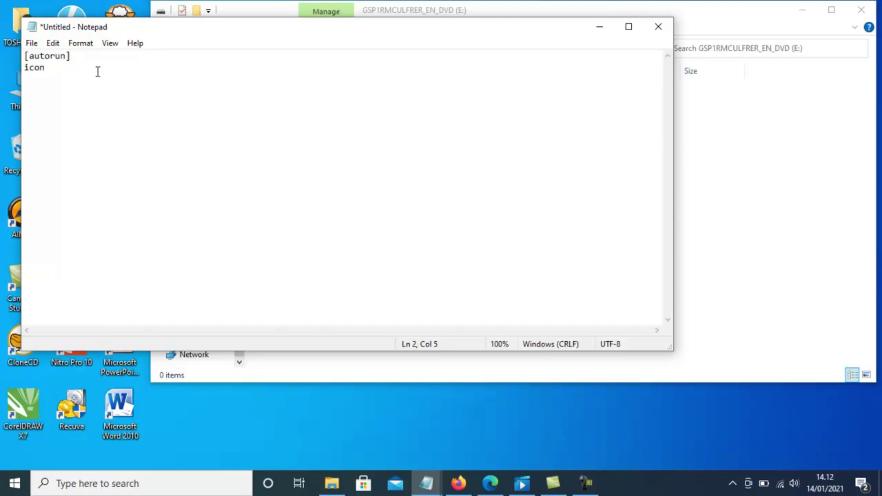
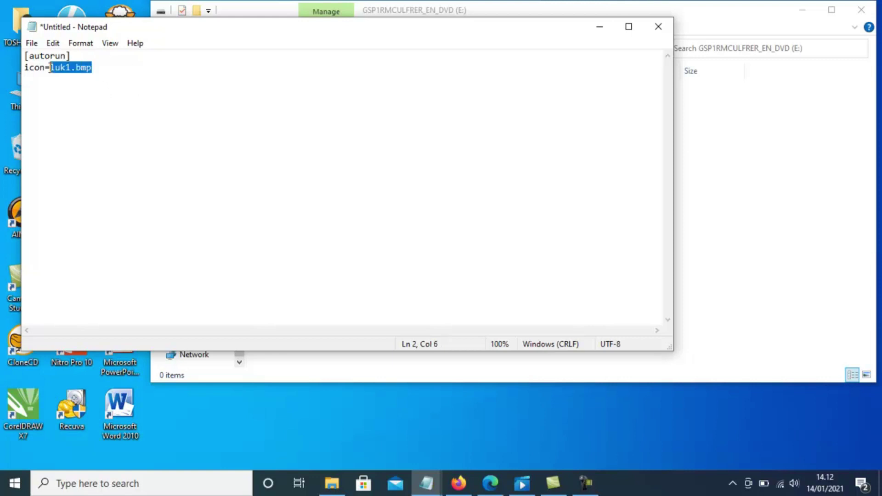
- Save the document as autorun.inf in Downloads with the All Files type, and close Notepad and the drive's window
key("ctrl+a")
left_click(31, 43)
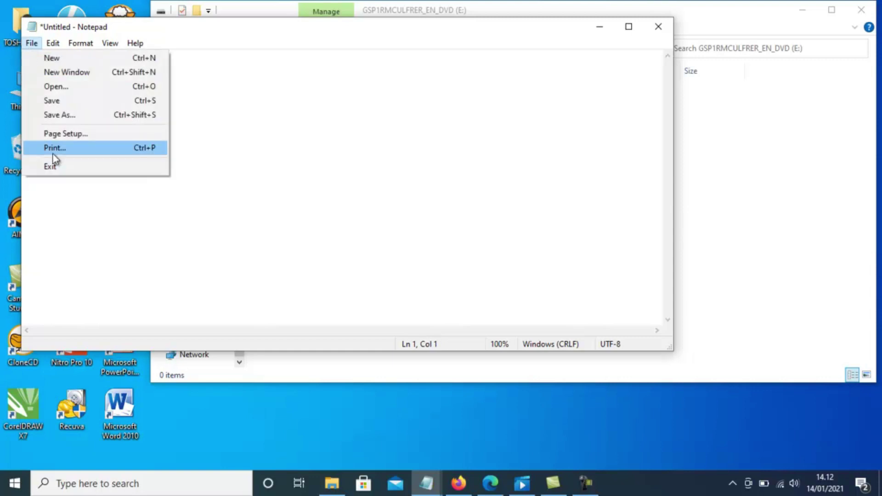
left_click(66, 117)
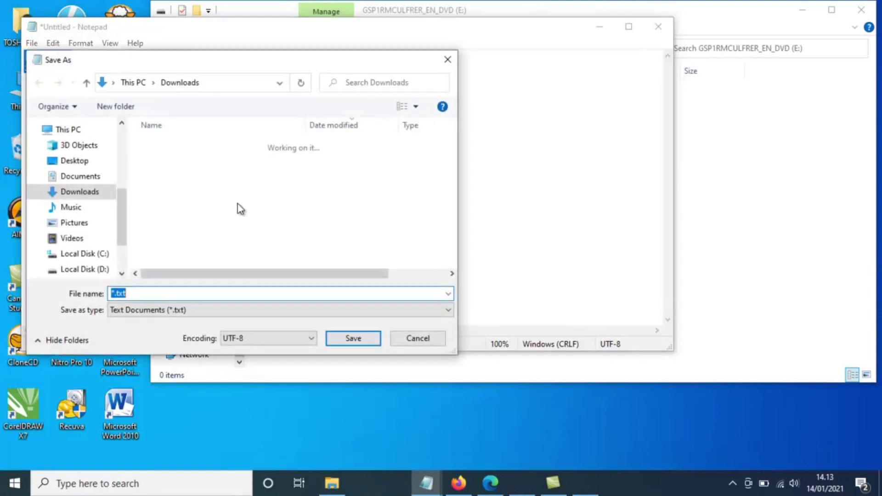
left_click(120, 312)
left_click(128, 331)
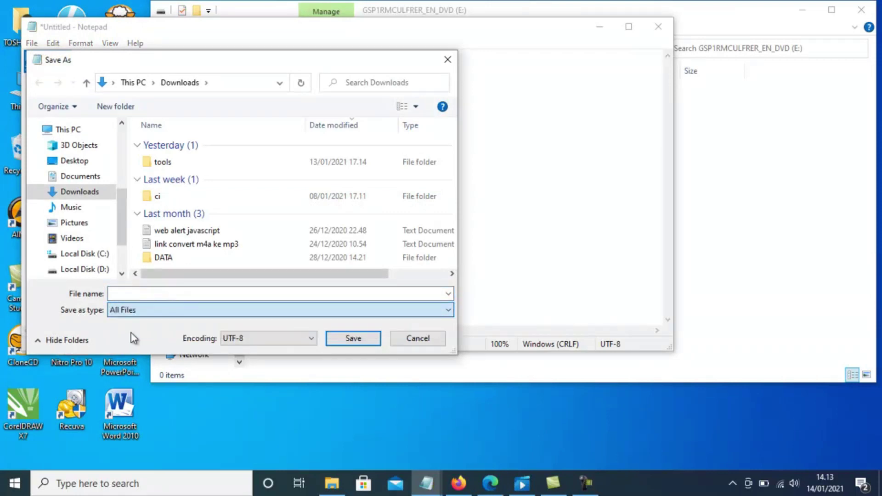
left_click(139, 294)
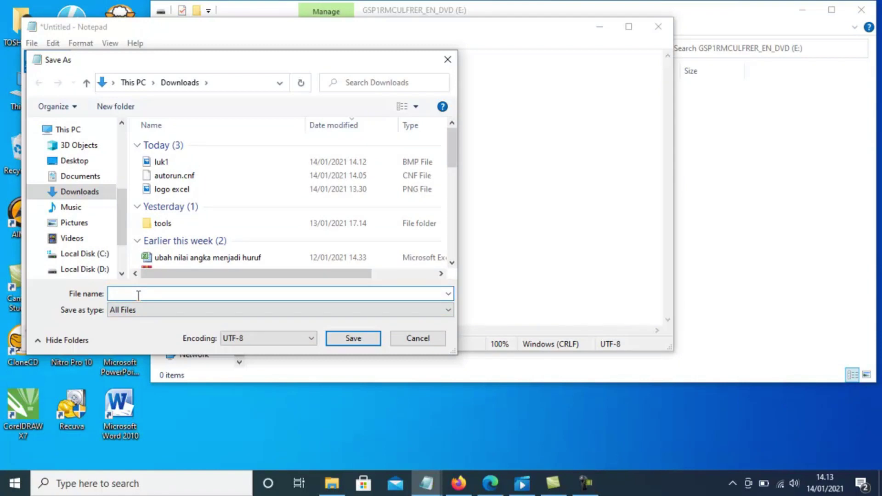
type("auto")
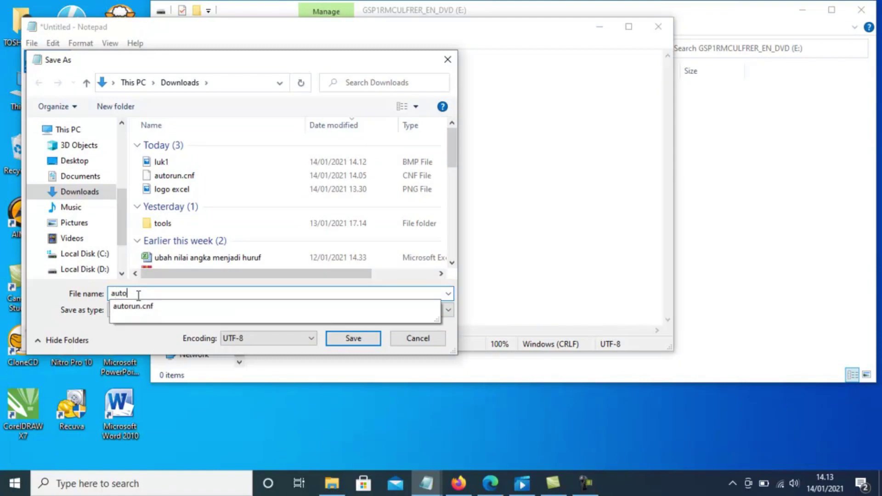
type("run.i")
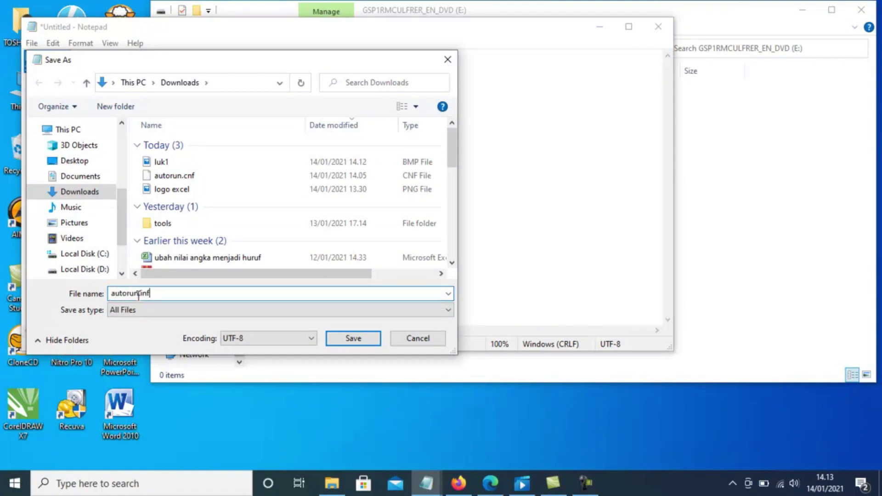
type("nf")
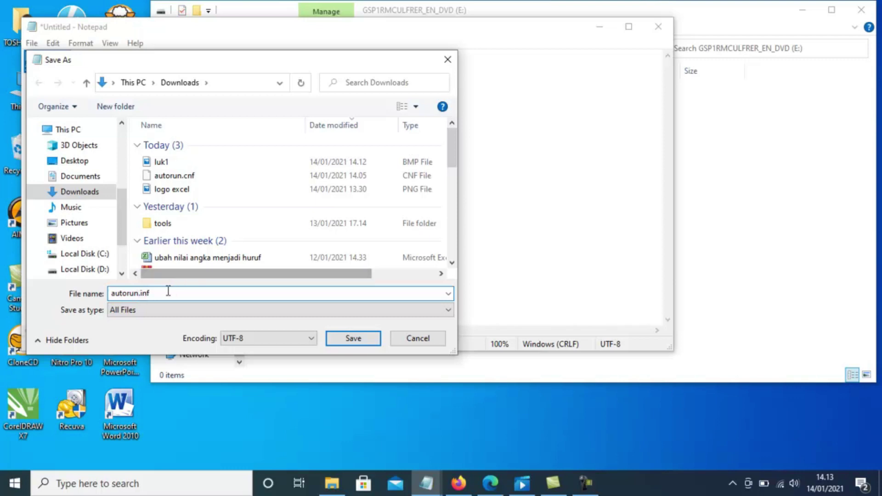
left_click_drag(153, 294, 145, 294)
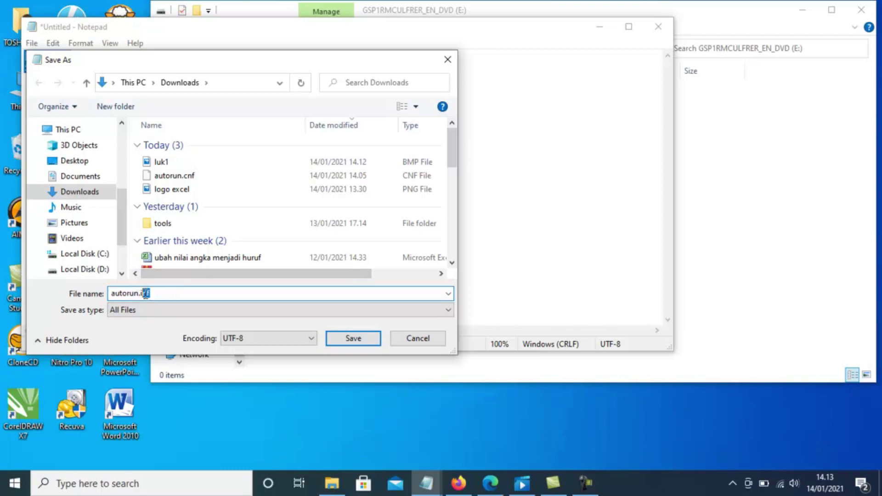
left_click(156, 293)
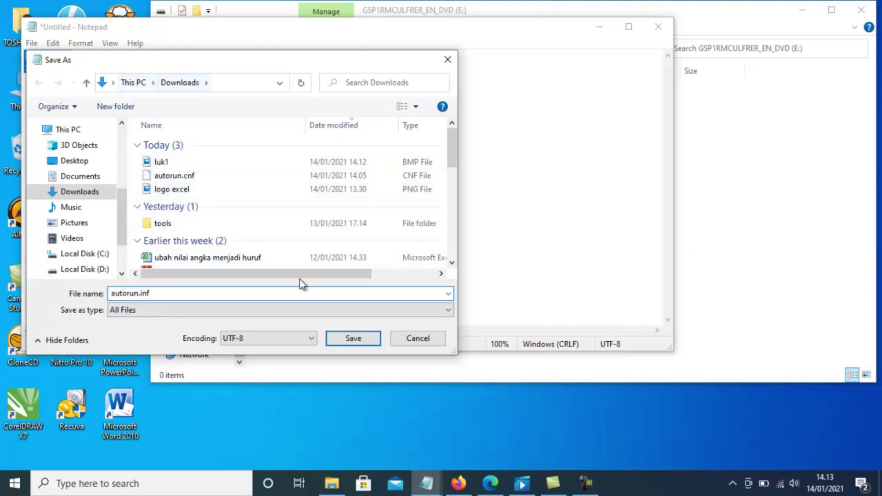
left_click(352, 340)
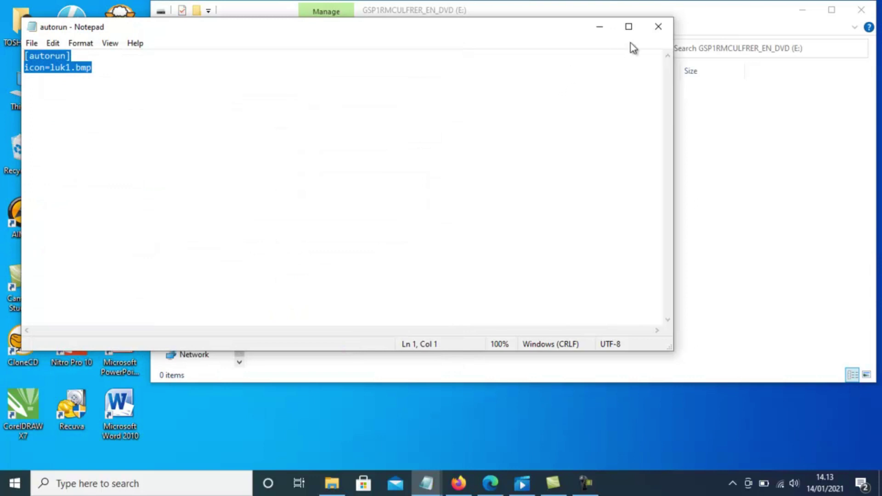
left_click(657, 26)
left_click(861, 10)
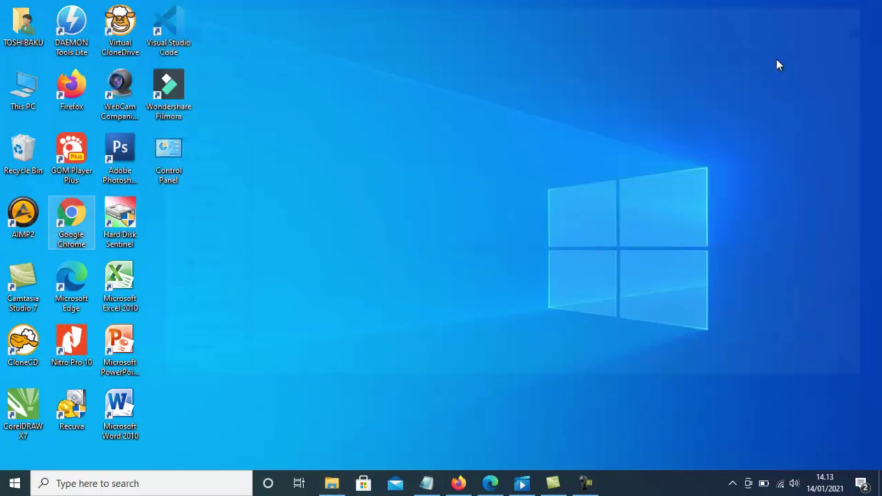
- Open the Downloads folder in File Explorer and permanently delete the autorun.cnf file
left_click(338, 490)
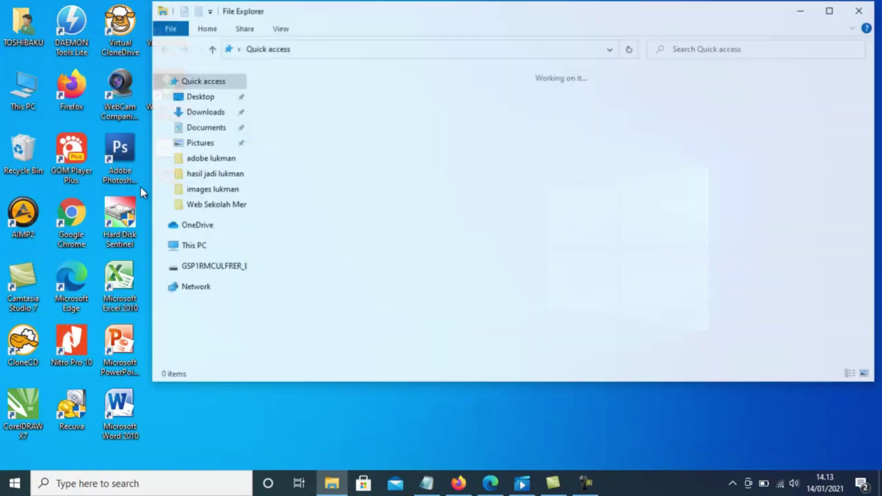
left_click(205, 112)
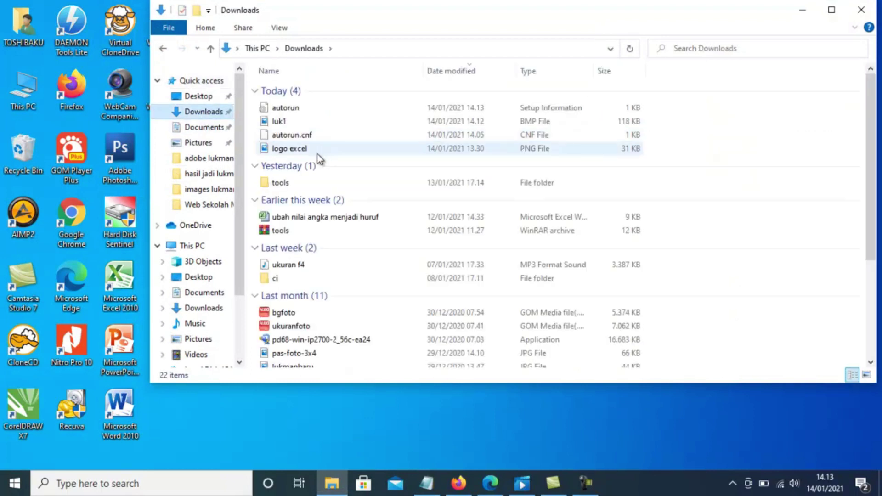
left_click(277, 122)
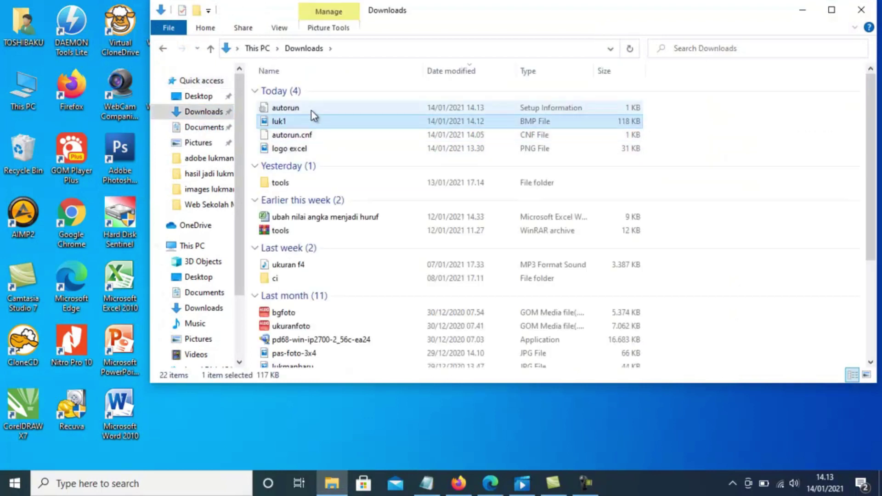
left_click(308, 109, "ctrl")
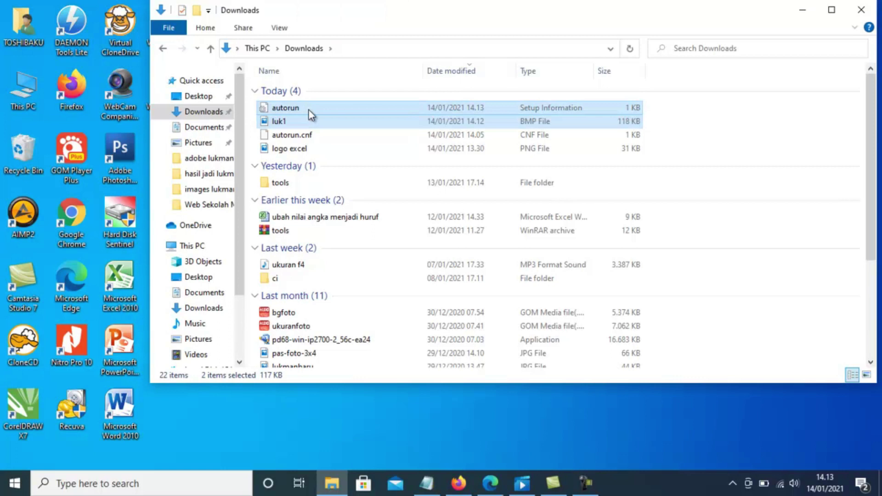
left_click(294, 134)
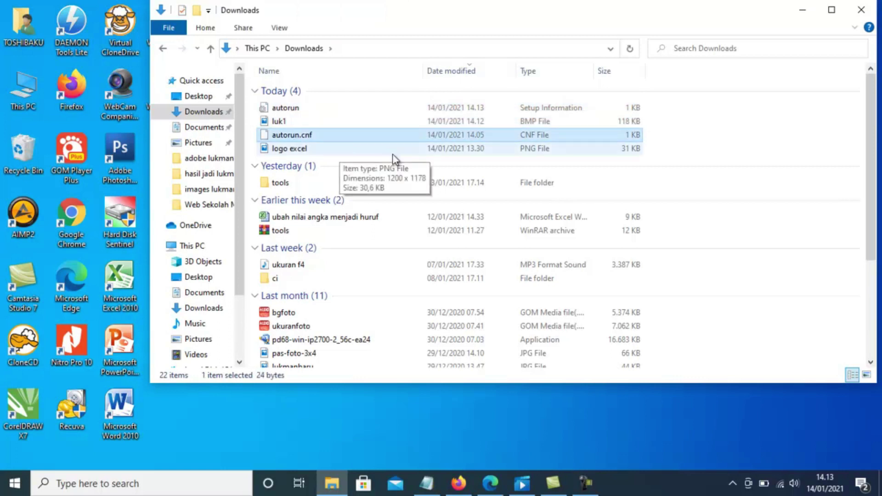
key("shift+Delete")
key("Return")
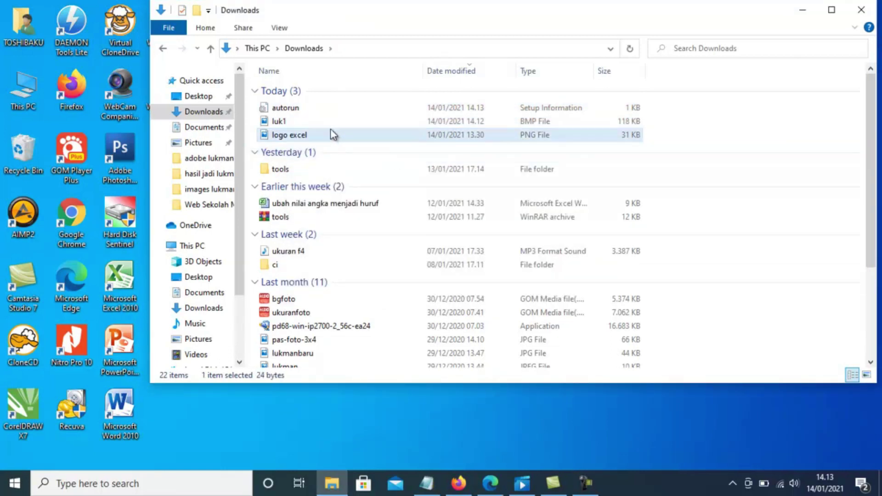
- Copy the autorun setup file and the luk1 bitmap from Downloads to the GSP1RMCULFRER_EN_DVD (E:) drive, and eject the drive
left_click(316, 111)
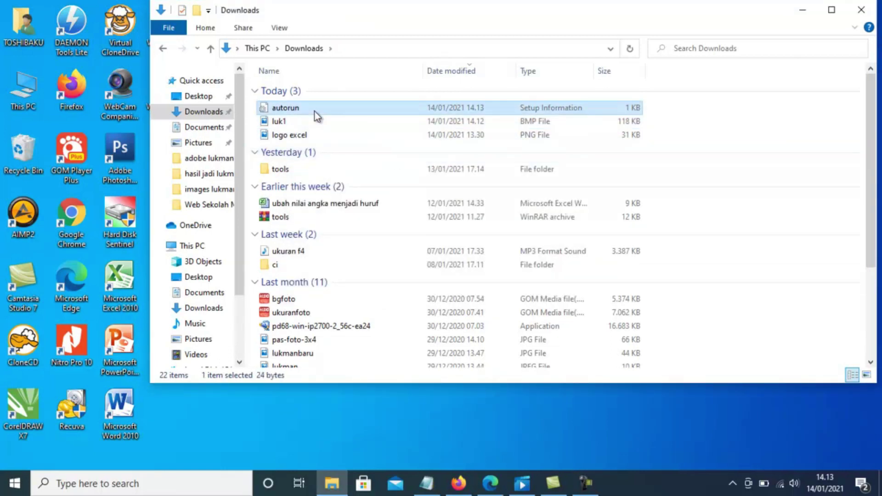
left_click(286, 122, "ctrl")
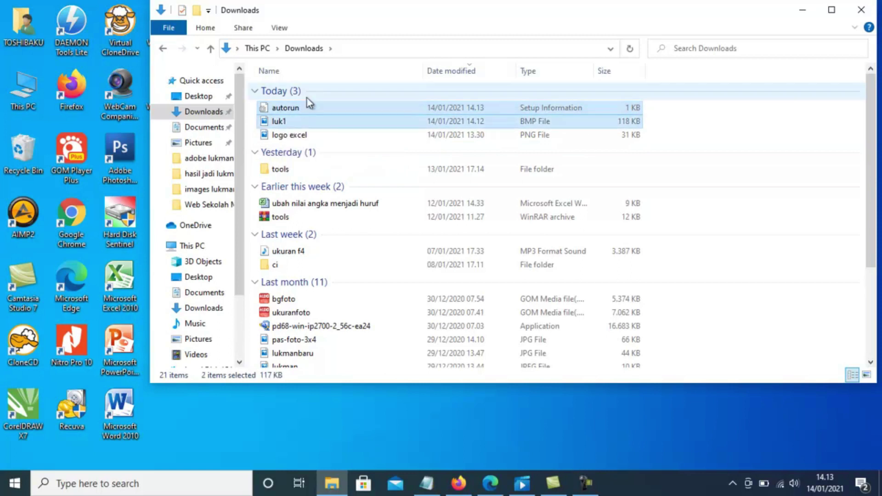
right_click(292, 126)
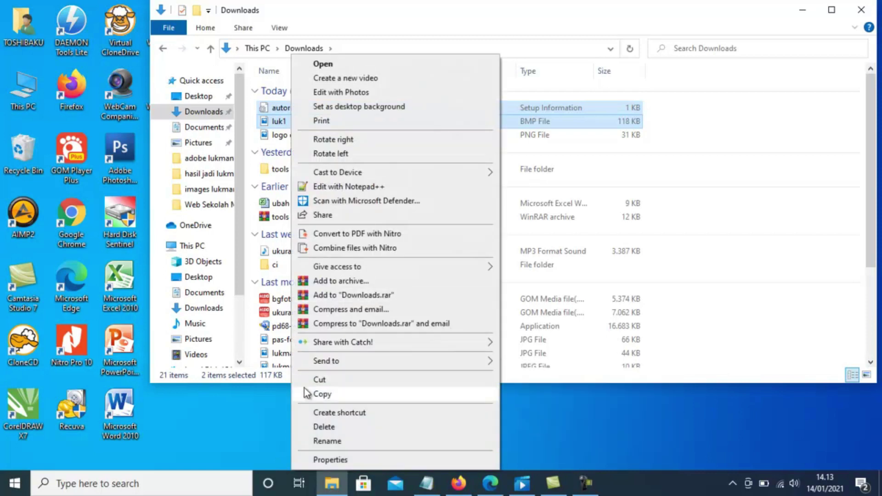
left_click(320, 395)
left_click_drag(241, 294, 235, 342)
left_click(211, 314)
right_click(398, 239)
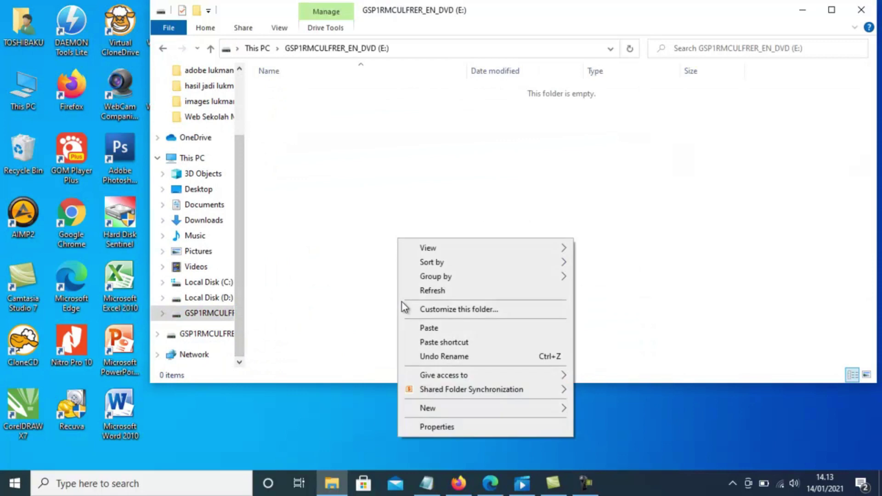
left_click(433, 329)
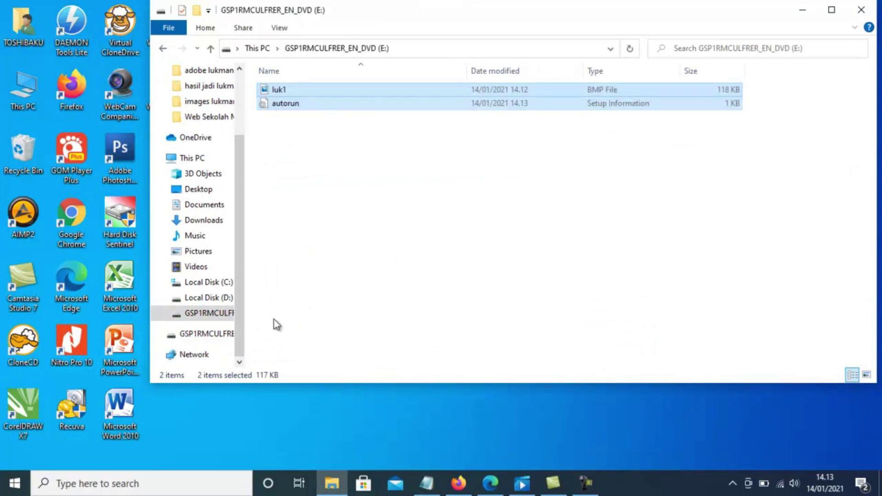
right_click(221, 317)
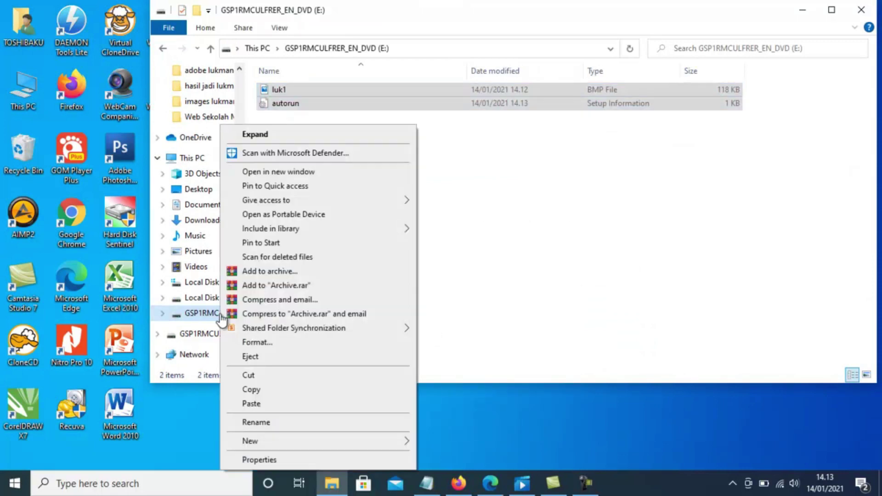
left_click(254, 360)
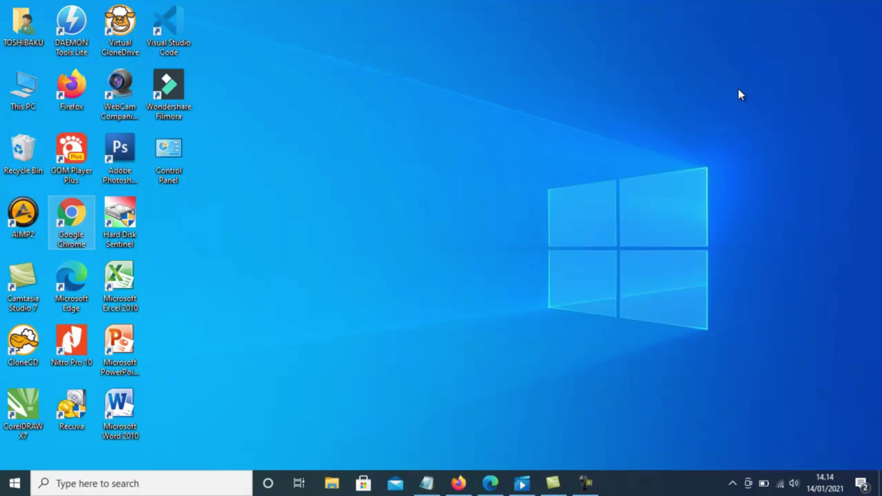
- Check the icon of the reconnected E: drive in This PC, look at the drive's contents, and return to This PC
left_click(332, 487)
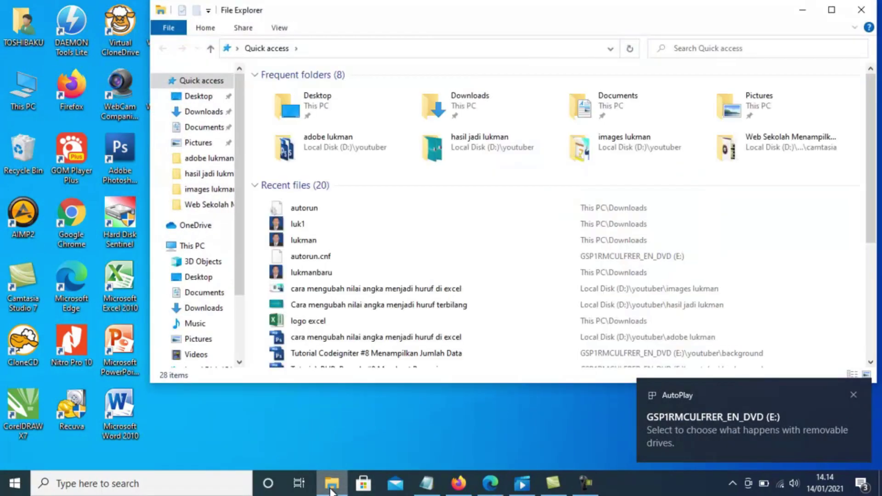
left_click(190, 246)
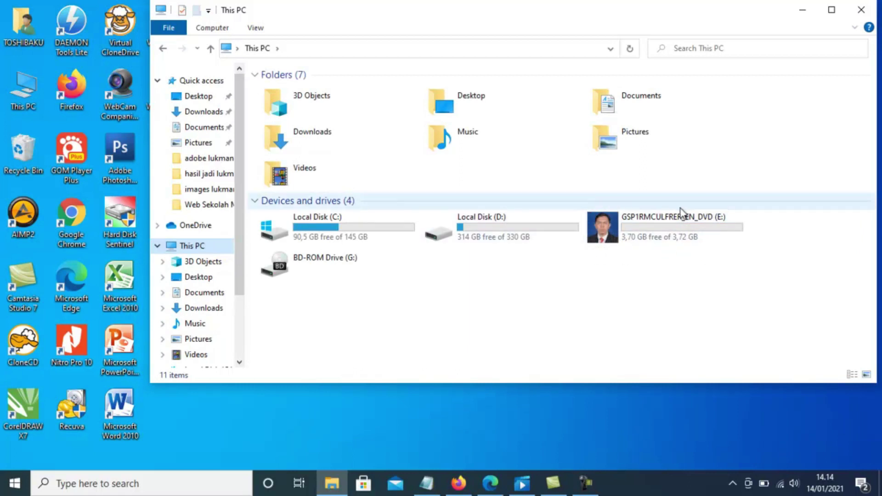
double_click(705, 230)
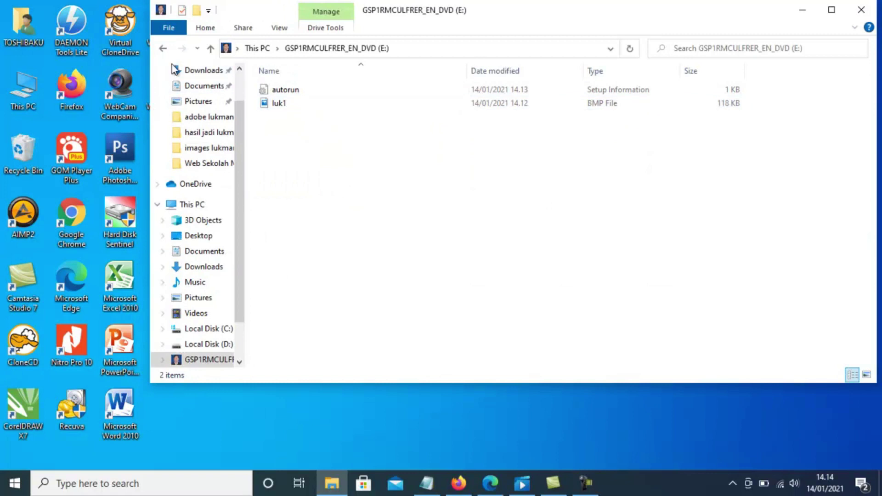
left_click(163, 49)
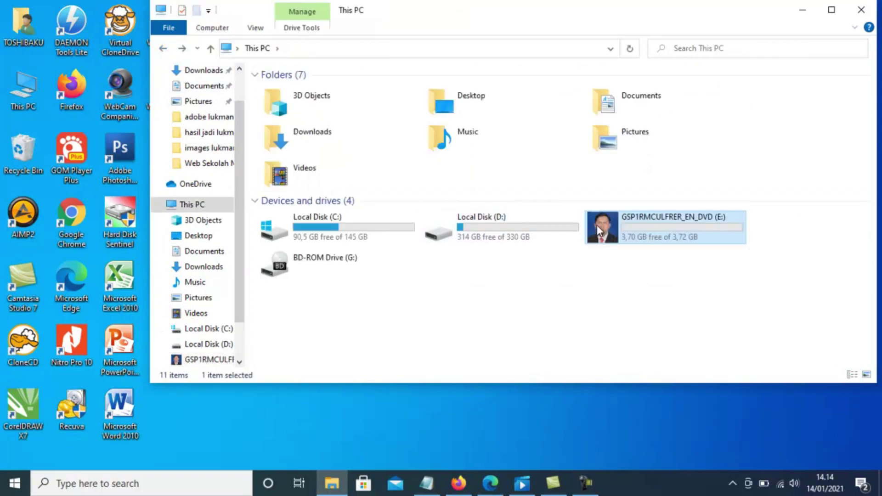